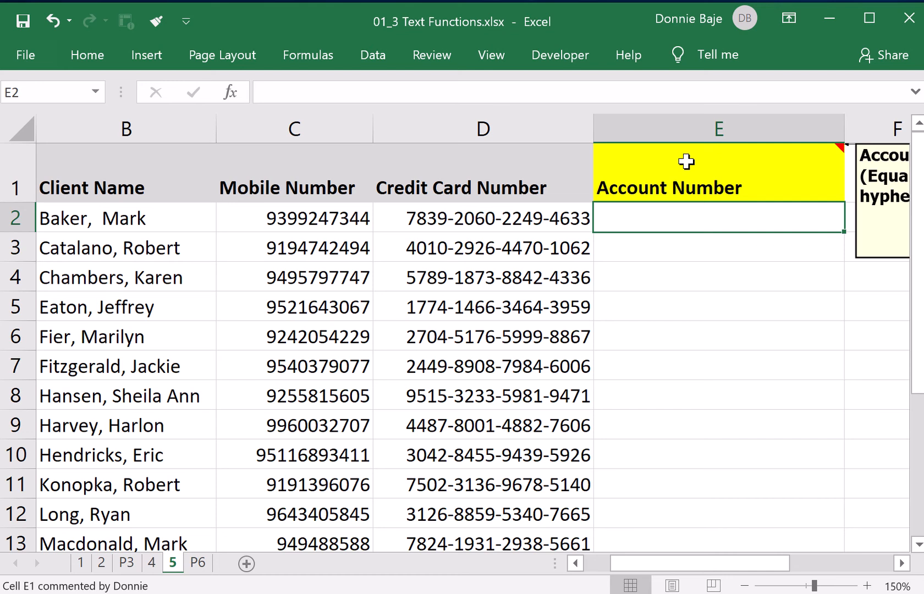
# View the full comment attached to the Account Number header in cell E1.
pyautogui.write('=')
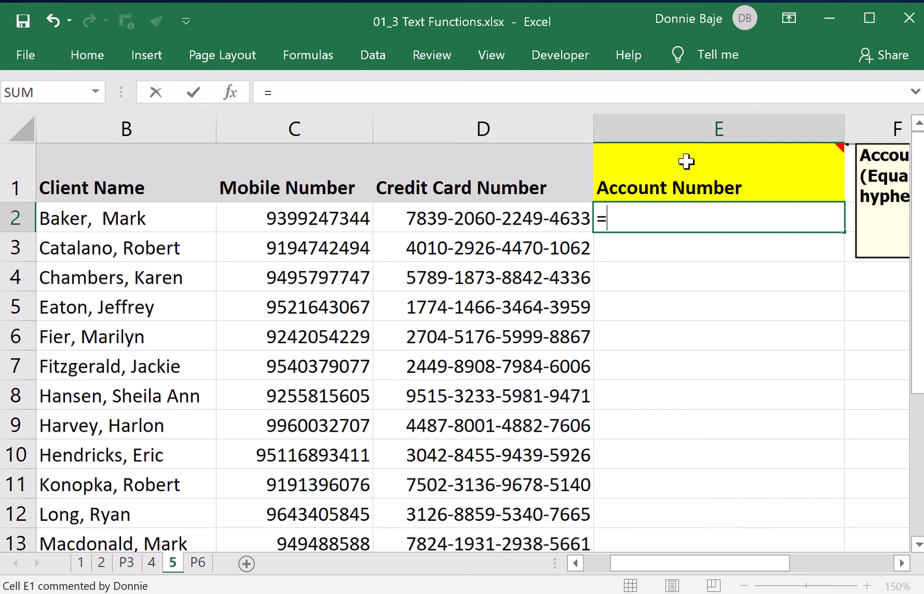
pyautogui.press('Escape')
pyautogui.press('Right')
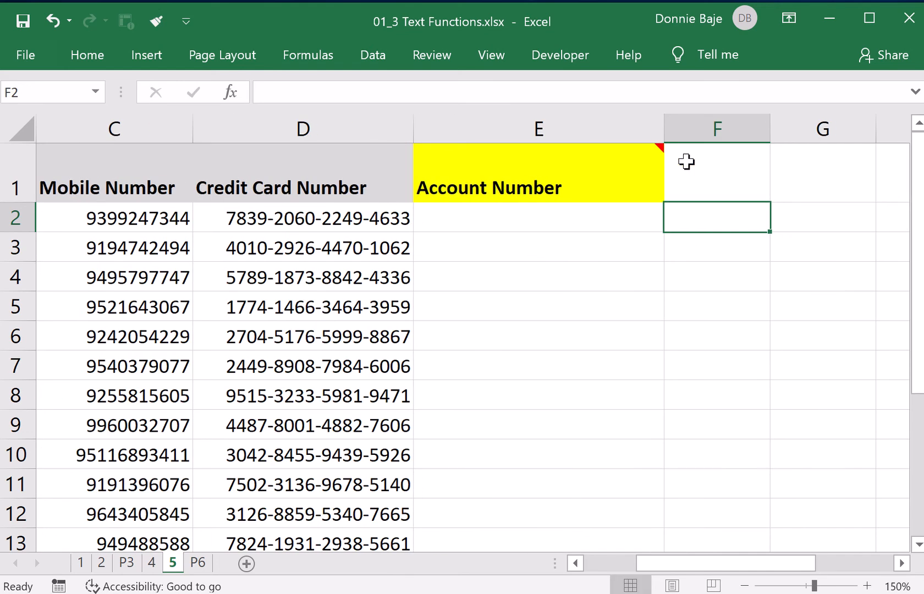
pyautogui.moveTo(589, 183)
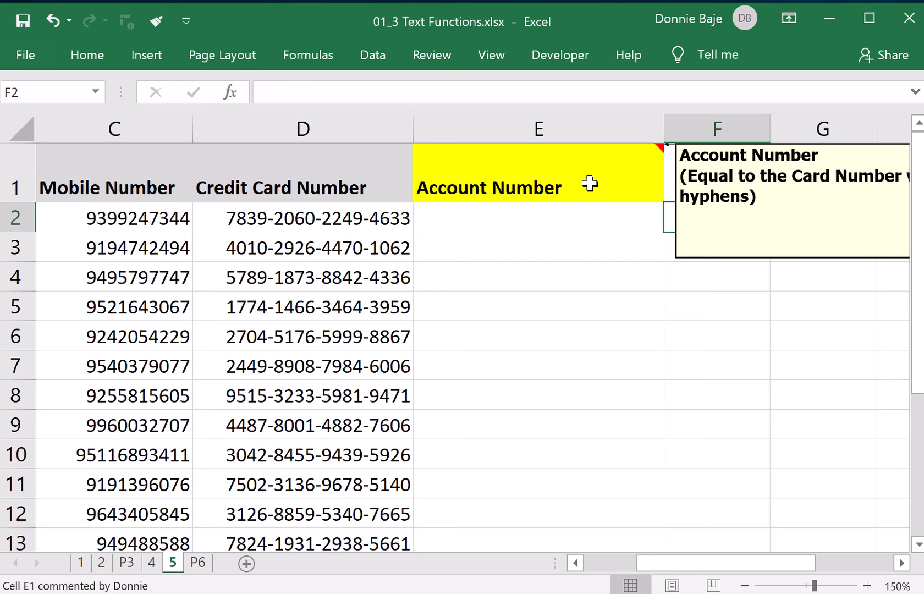
pyautogui.click(902, 563)
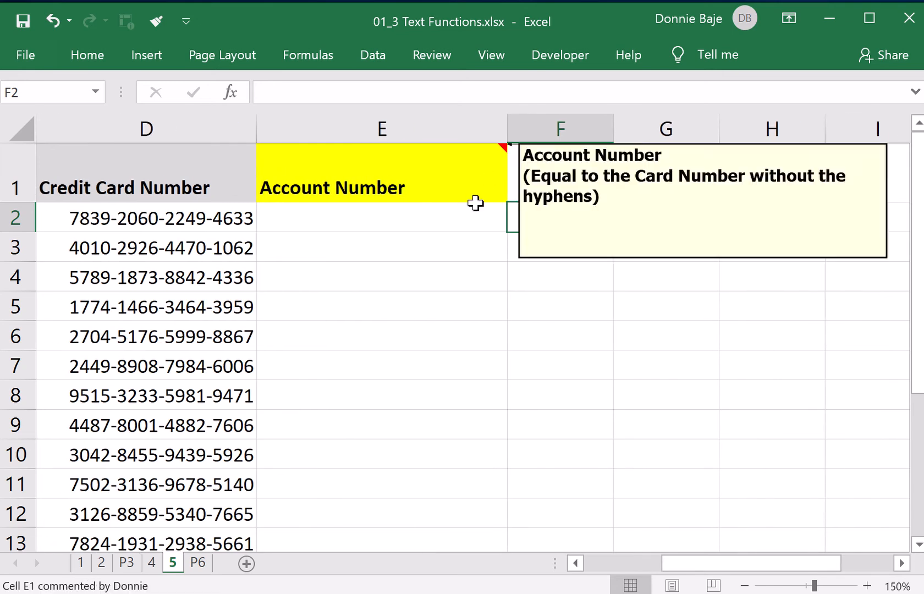
# Begin a SUBSTITUTE formula in cell E2 with the credit card cell D2 as its text argument.
pyautogui.click(465, 220)
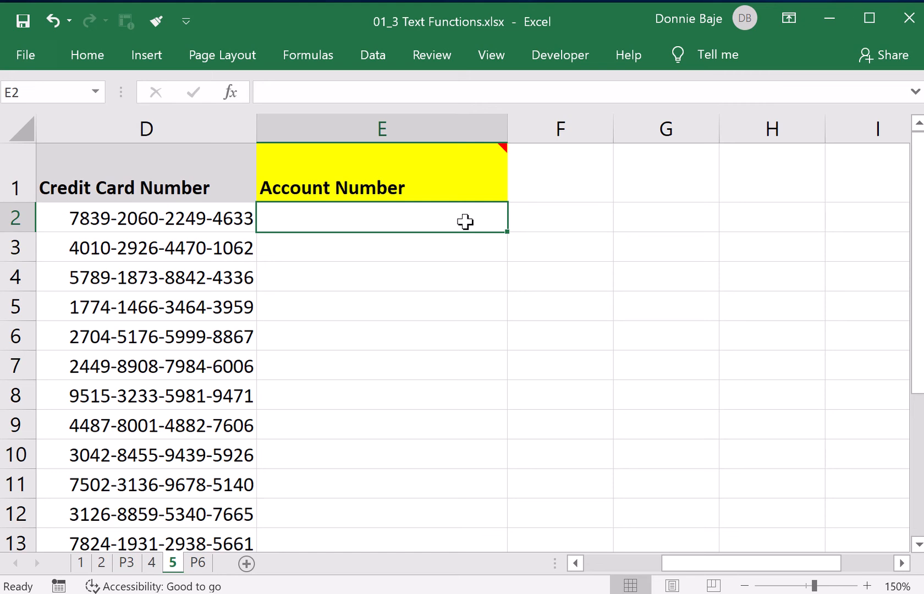
pyautogui.write('=')
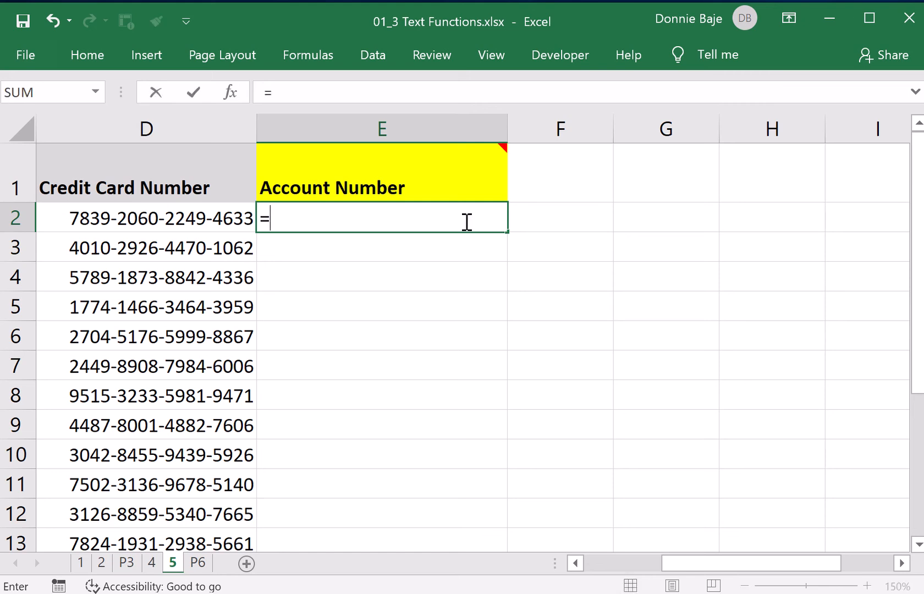
pyautogui.write('SUB')
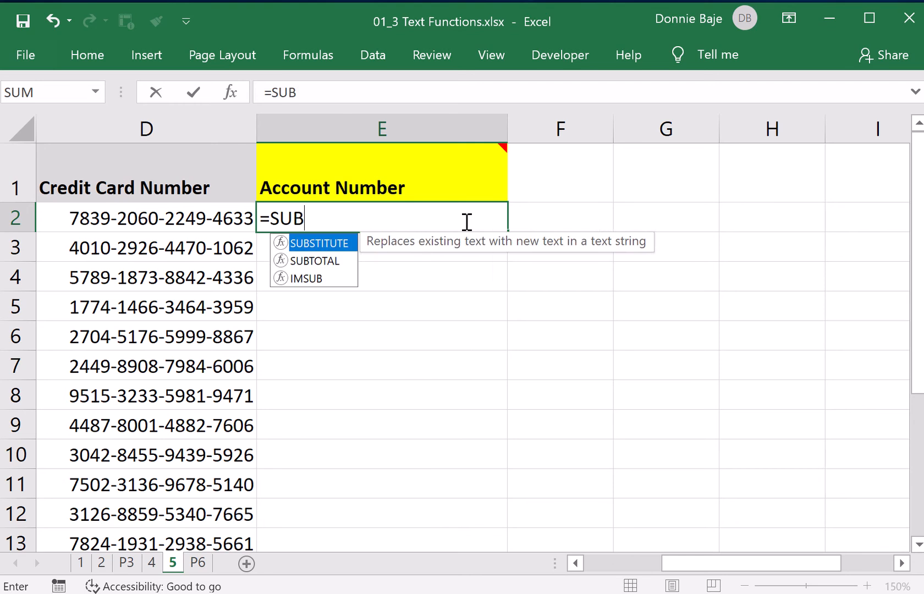
pyautogui.press('Tab')
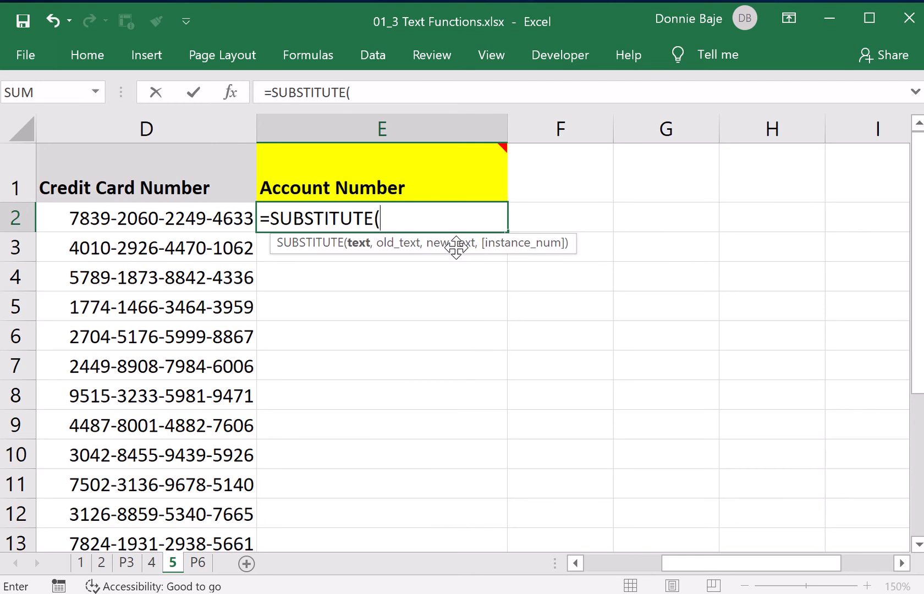
pyautogui.click(195, 217)
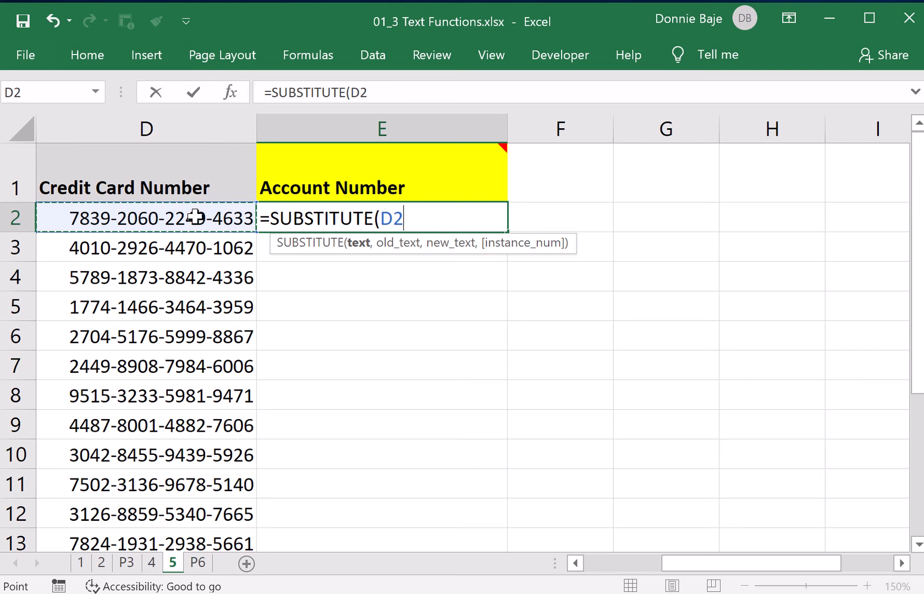
pyautogui.write(',')
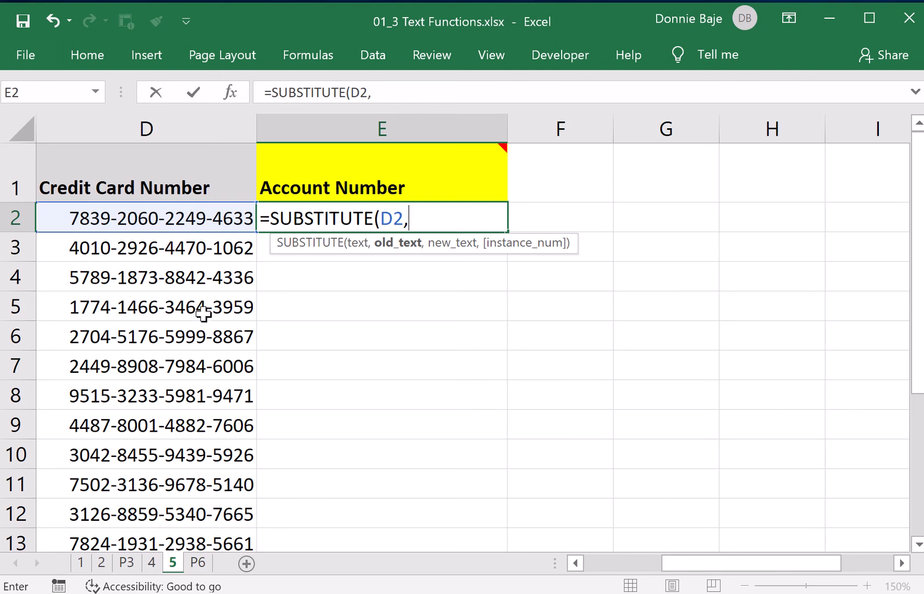
# Complete E2's formula with "-" as the old text and an empty string as the new text, giving =SUBSTITUTE(D2,"-","").
pyautogui.write("'")
pyautogui.write('-')
pyautogui.press('BackSpace')
pyautogui.press('BackSpace')
pyautogui.write('"-"')
pyautogui.write(',')
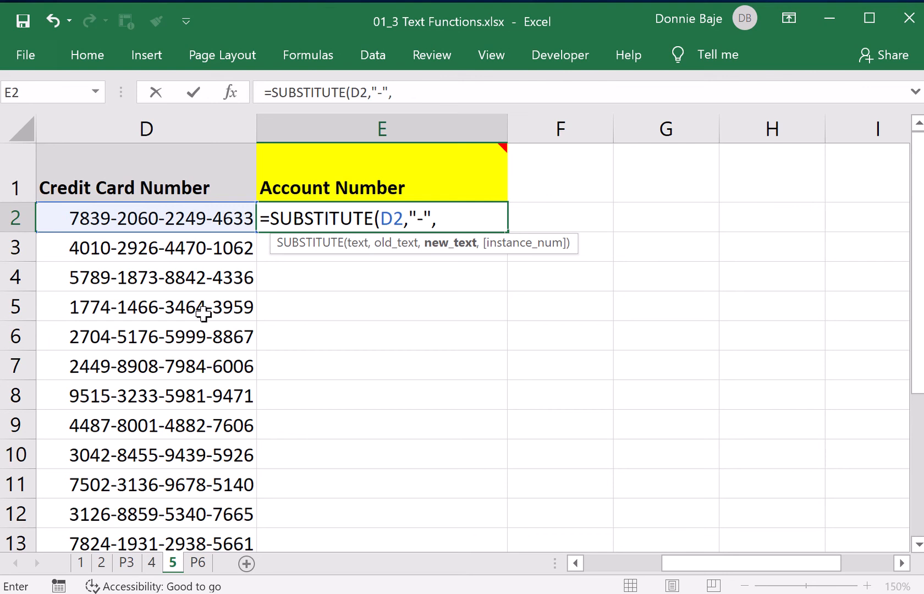
pyautogui.write('""')
pyautogui.moveTo(410, 212); pyautogui.dragTo(434, 217)
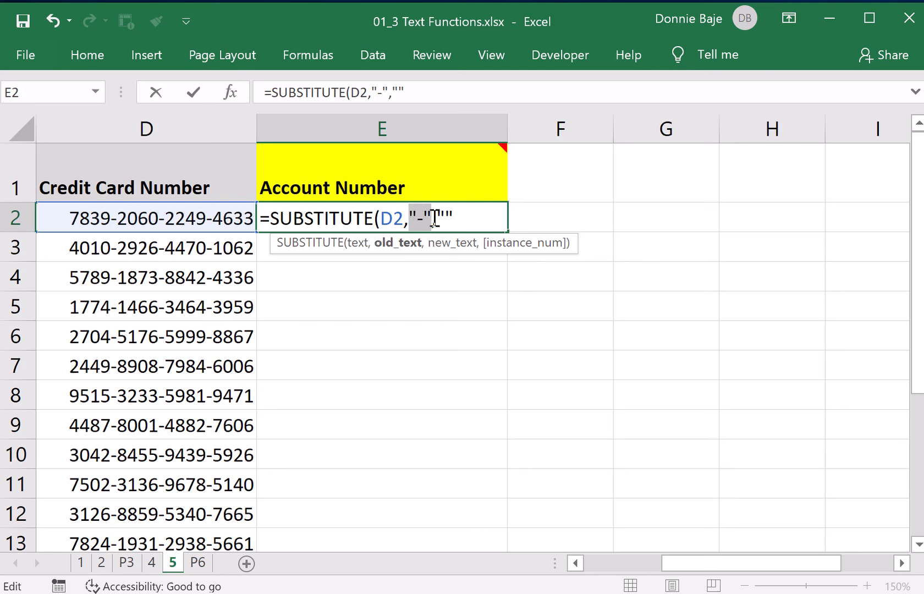
pyautogui.click(443, 216)
pyautogui.click(457, 218)
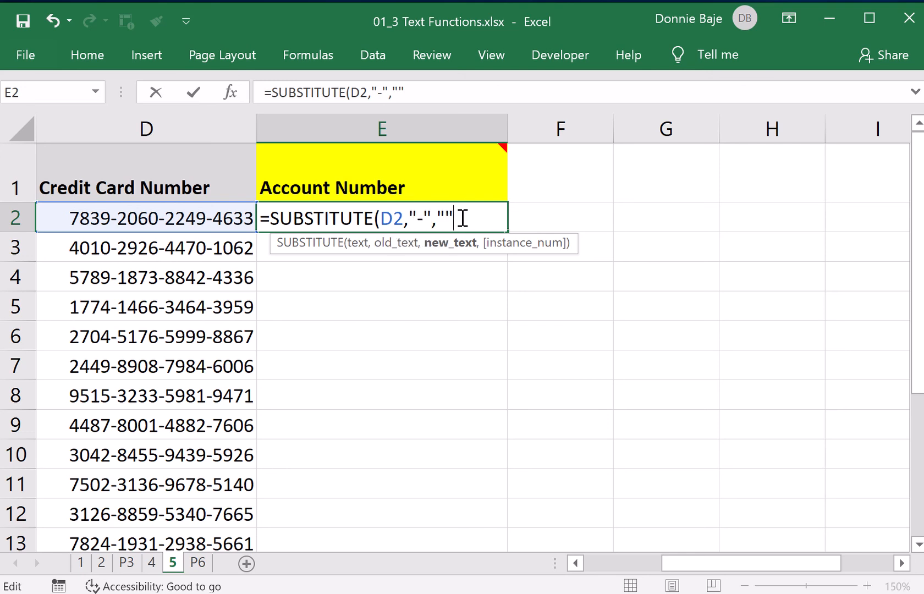
pyautogui.write(')')
pyautogui.press('Return')
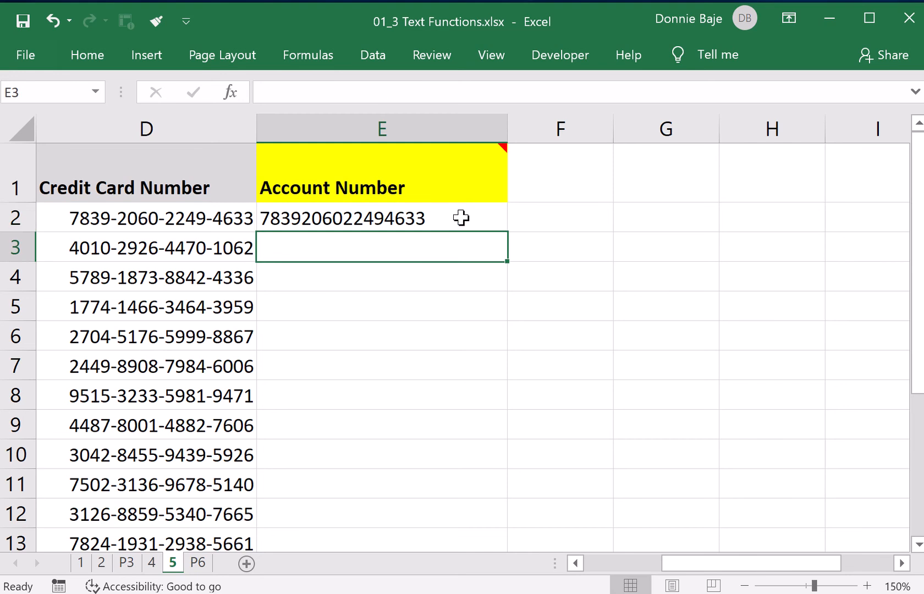
# Change E2's formula to =SUBSTITUTE(D2,22,"xxx") to try replacing 22 with xxx.
pyautogui.click(457, 217)
pyautogui.click(868, 585)
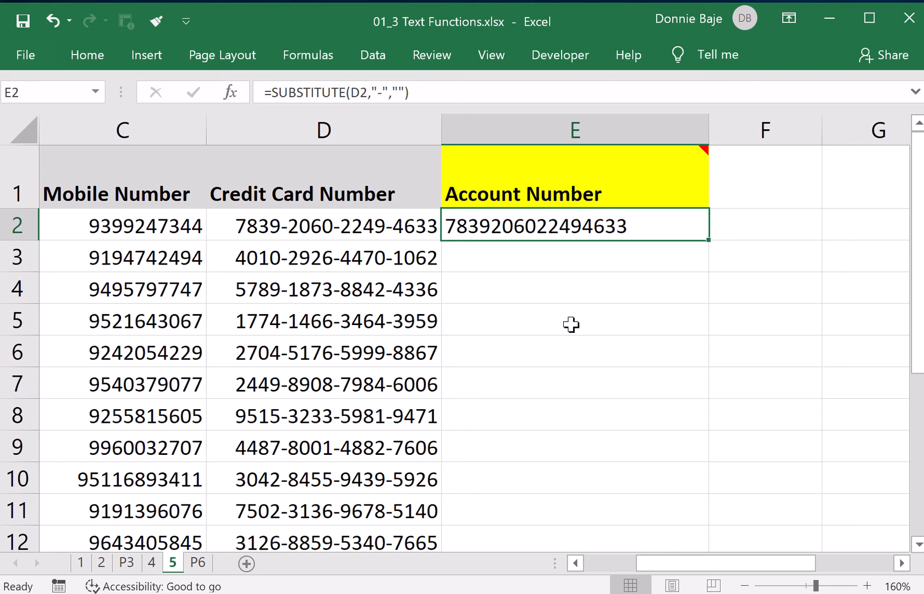
pyautogui.doubleClick(623, 226)
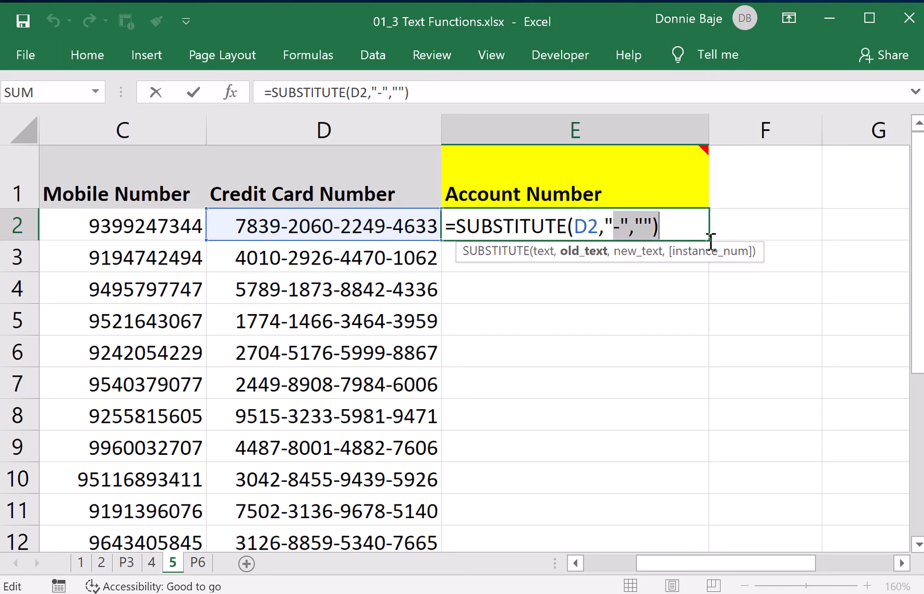
pyautogui.moveTo(615, 222); pyautogui.dragTo(712, 237)
pyautogui.press('BackSpace')
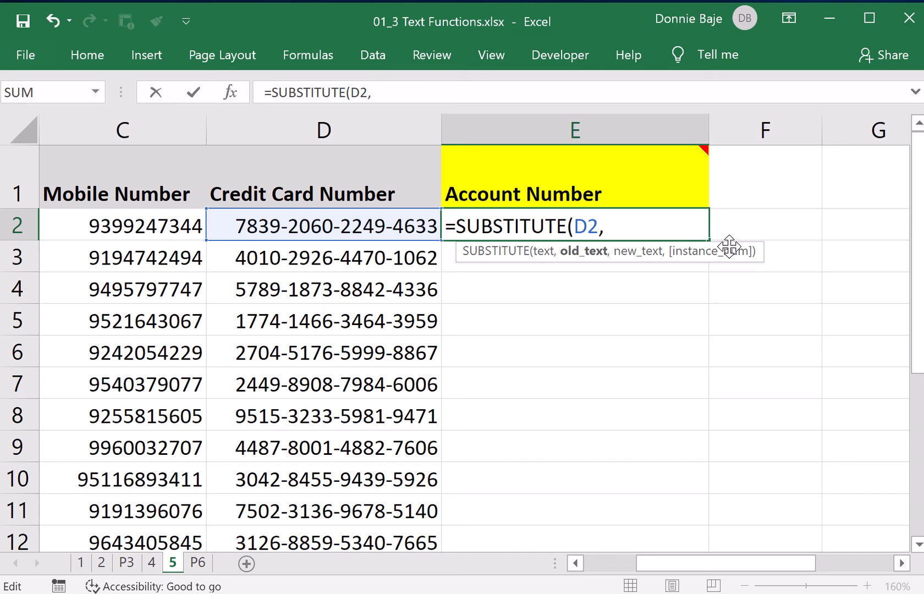
pyautogui.write('22,"')
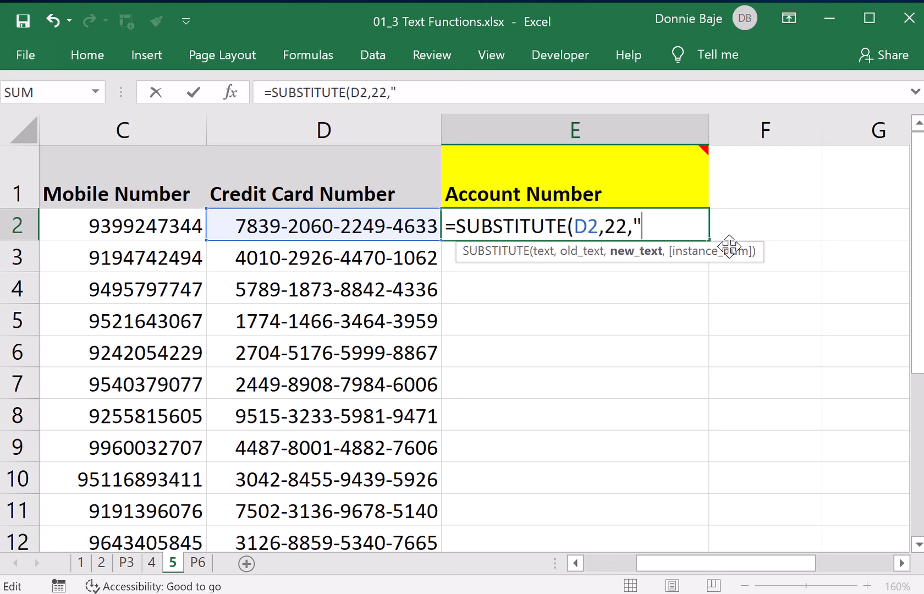
pyautogui.write('xxx"')
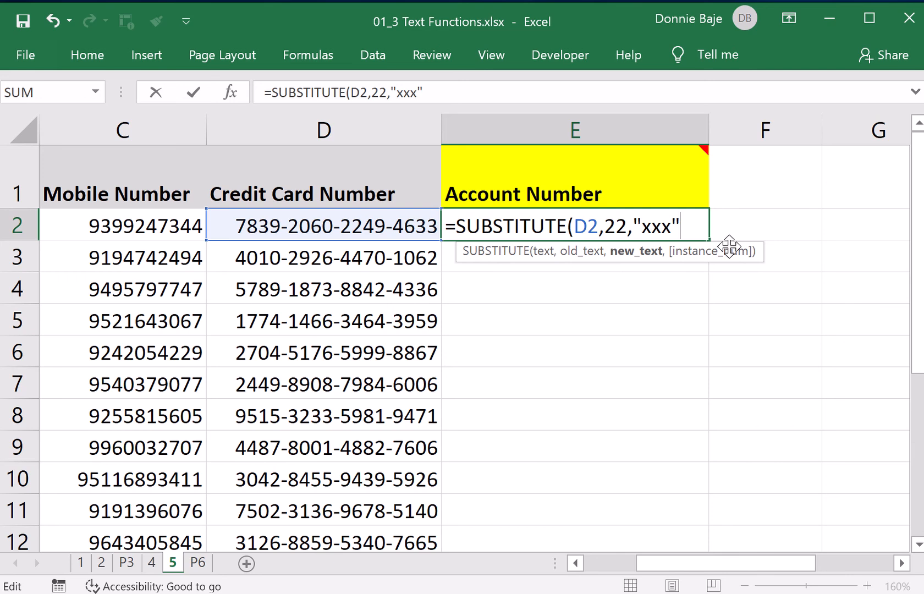
pyautogui.write(')')
pyautogui.press('Return')
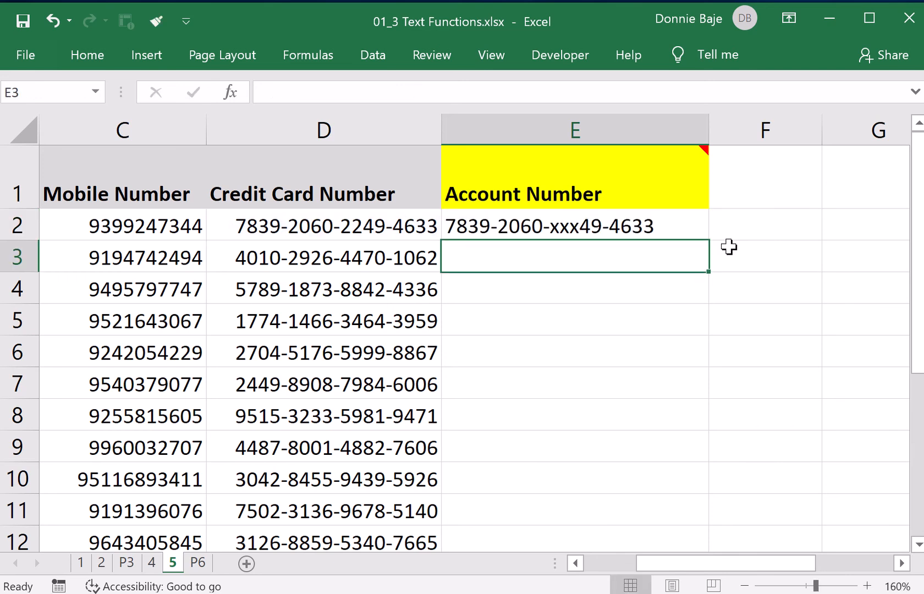
# Highlight the matched digits 22 in cell D2 and review the SUBSTITUTE arguments in cell E2.
pyautogui.doubleClick(344, 223)
pyautogui.moveTo(339, 226); pyautogui.dragTo(364, 225)
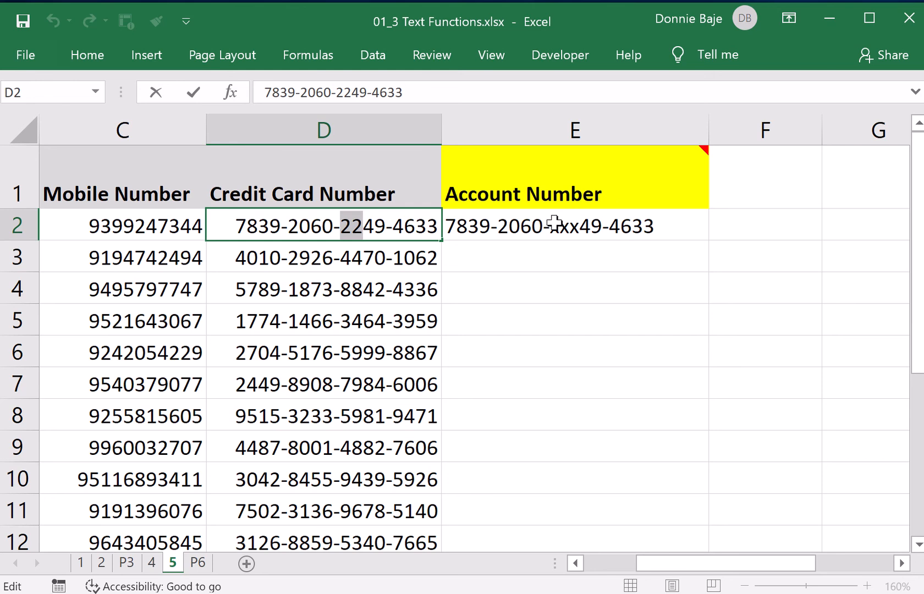
pyautogui.press('Escape')
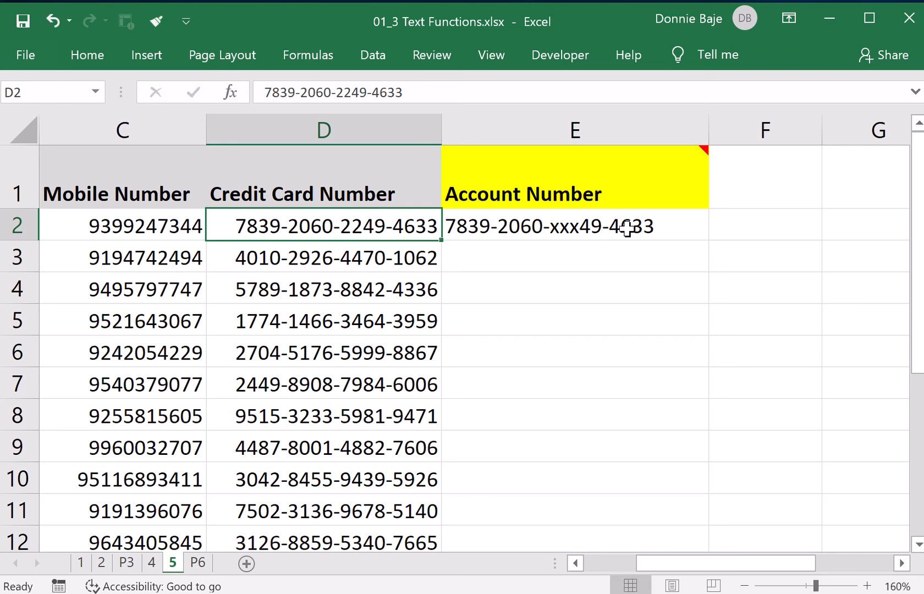
pyautogui.doubleClick(627, 228)
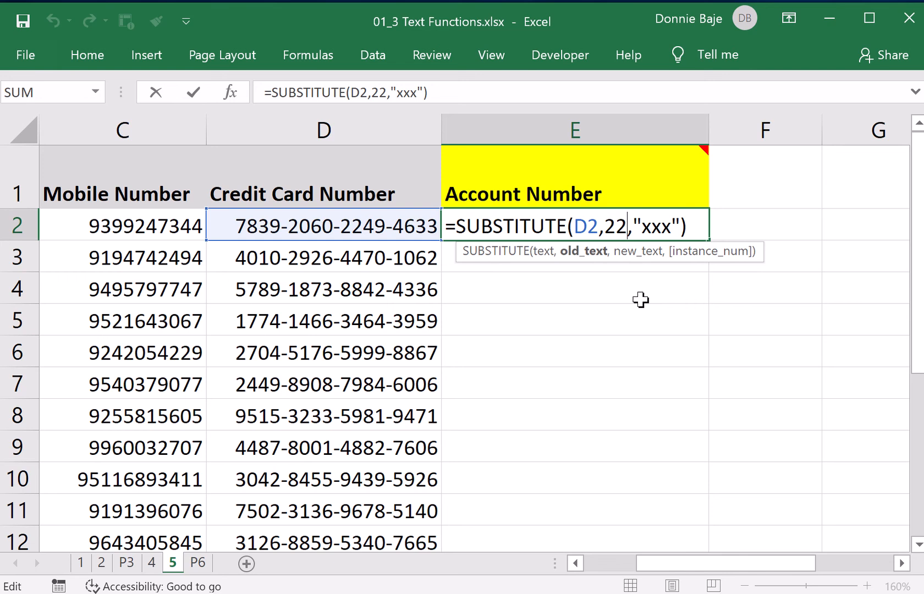
pyautogui.press('Return')
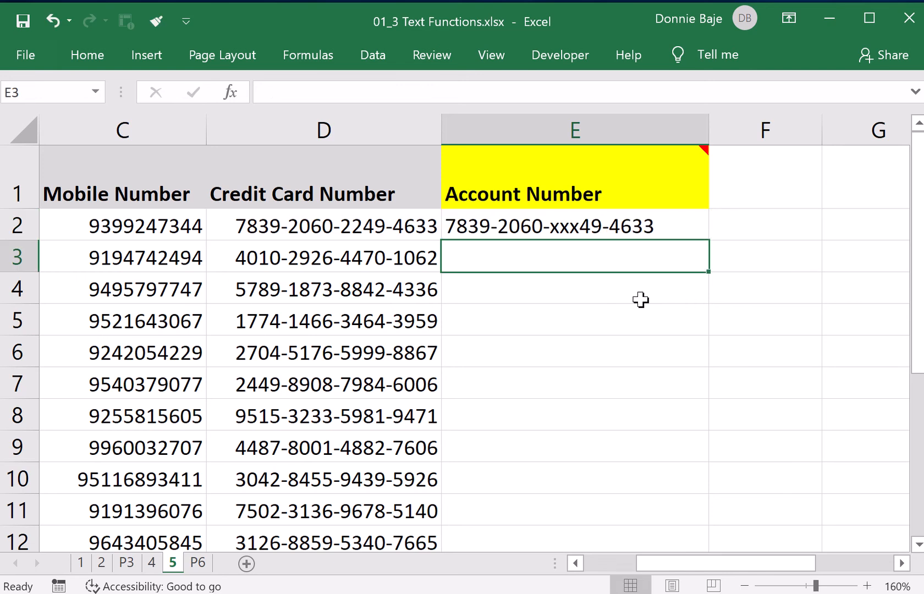
# Restore E2's formula to =SUBSTITUTE(D2,"-","") and fill it down the Account Number column.
pyautogui.click(668, 222)
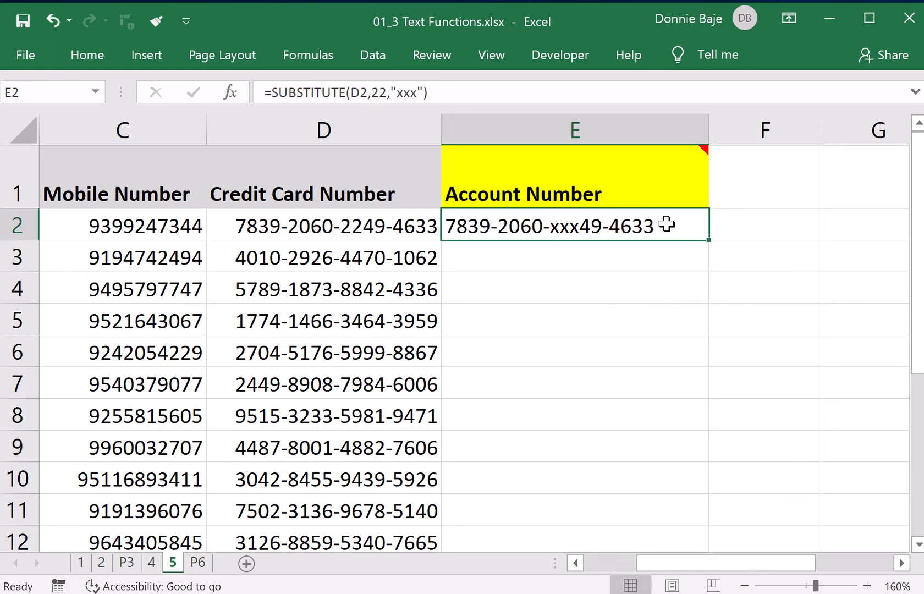
pyautogui.doubleClick(667, 224)
pyautogui.moveTo(602, 227); pyautogui.dragTo(754, 238)
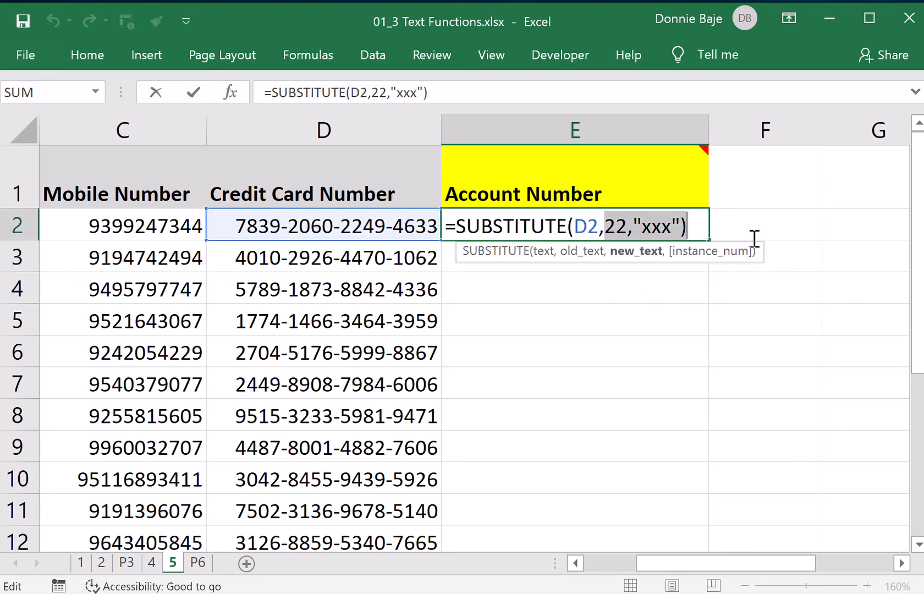
pyautogui.write('"')
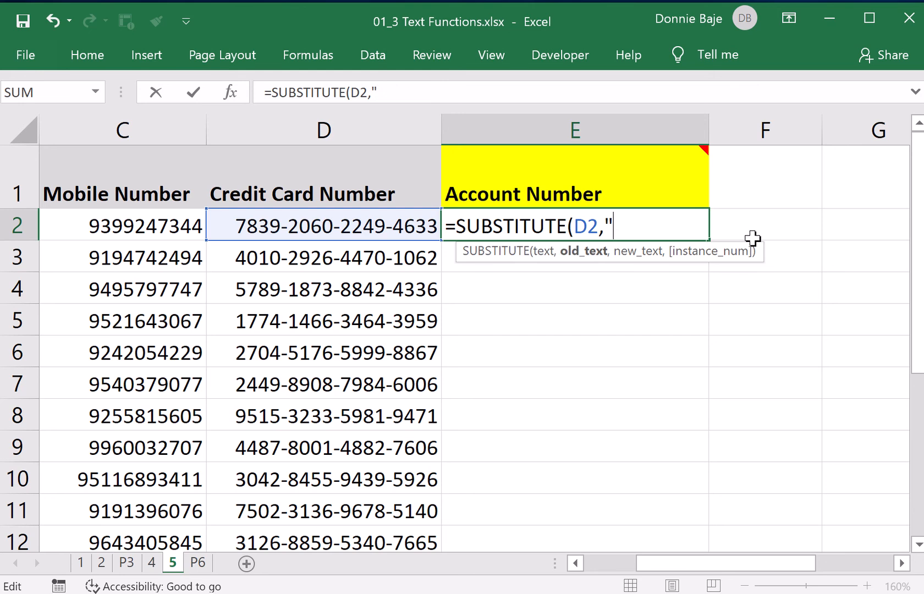
pyautogui.write('-",')
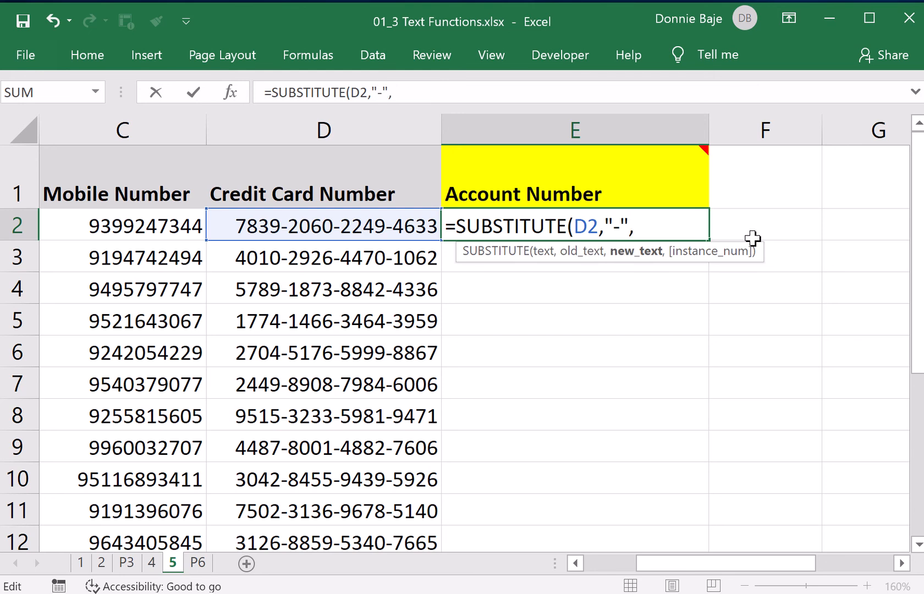
pyautogui.write('"")')
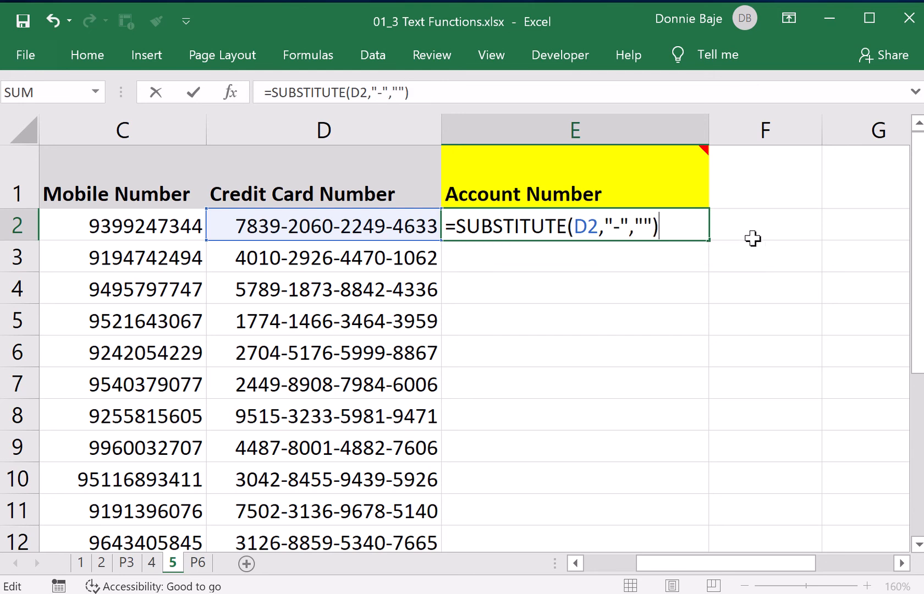
pyautogui.press('Return')
pyautogui.click(704, 221)
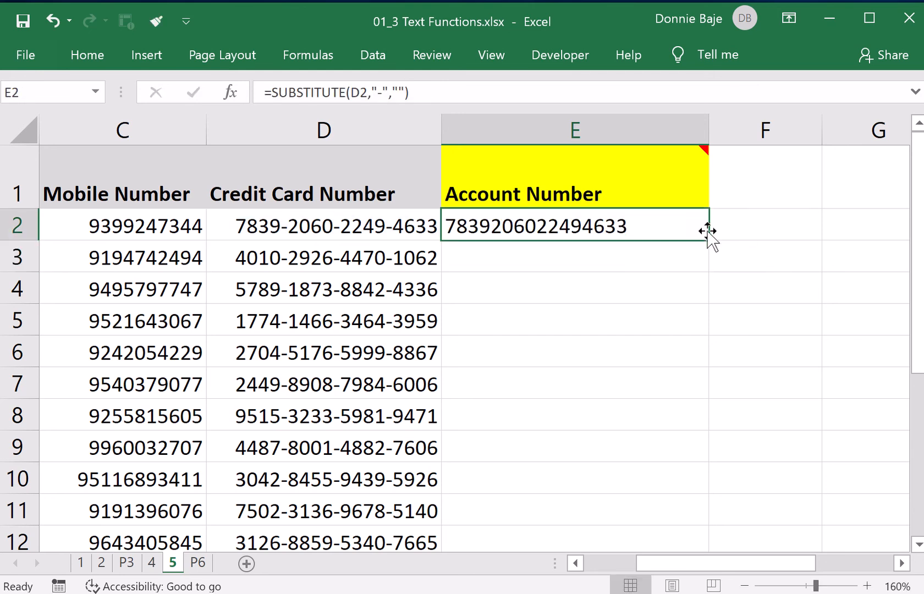
pyautogui.doubleClick(708, 241)
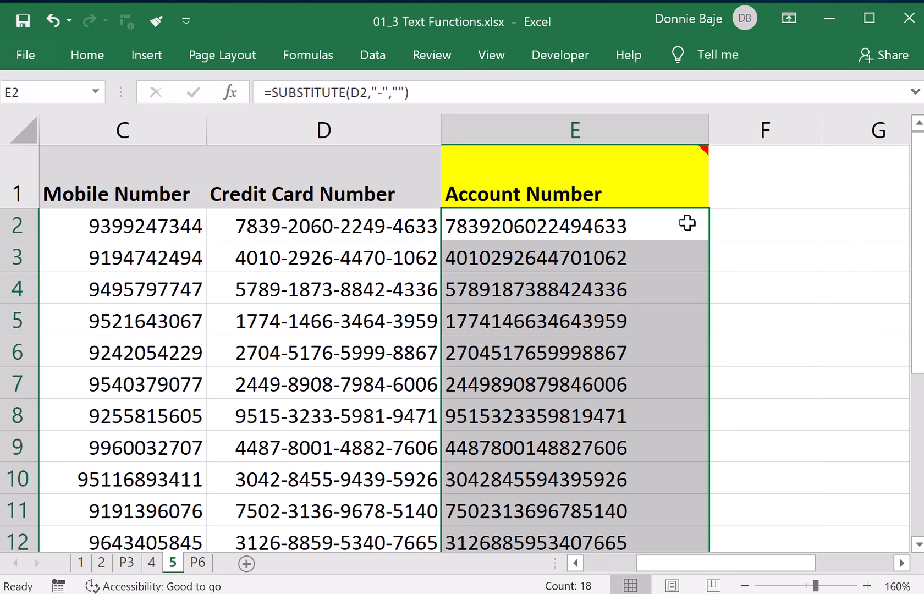
# Add instance number 2 to E2's formula, giving =SUBSTITUTE(D2,"-","",2), to try removing only the second hyphen.
pyautogui.doubleClick(687, 224)
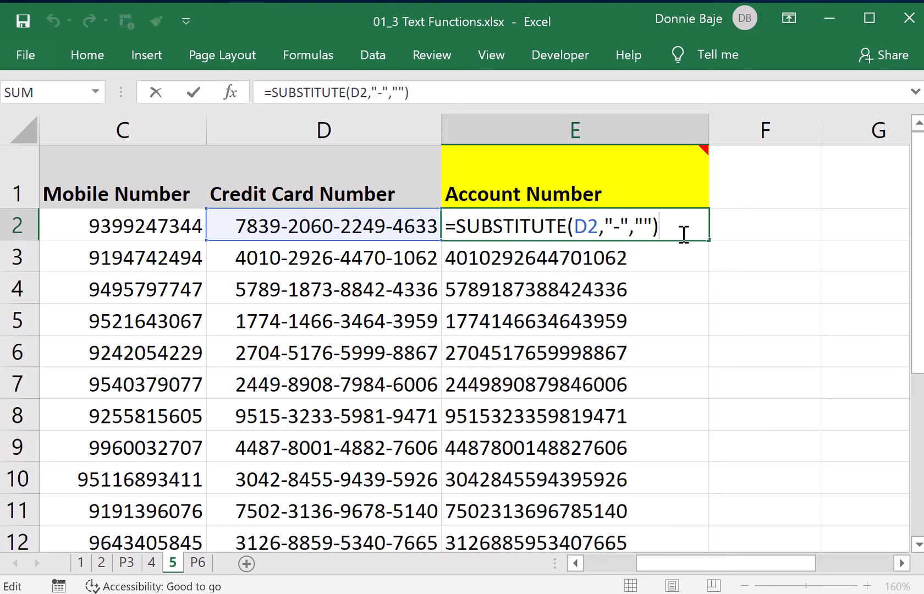
pyautogui.press('BackSpace')
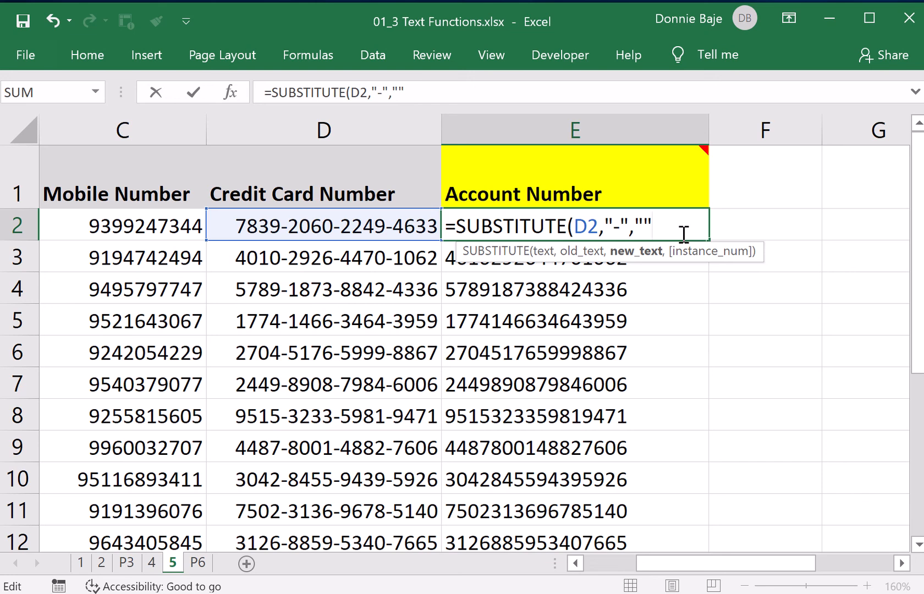
pyautogui.write(',')
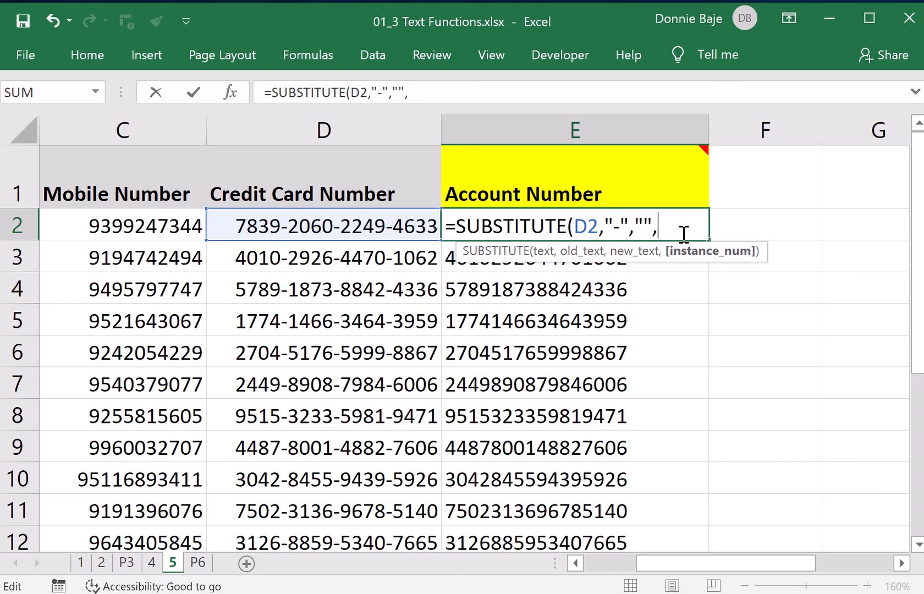
pyautogui.write('2)')
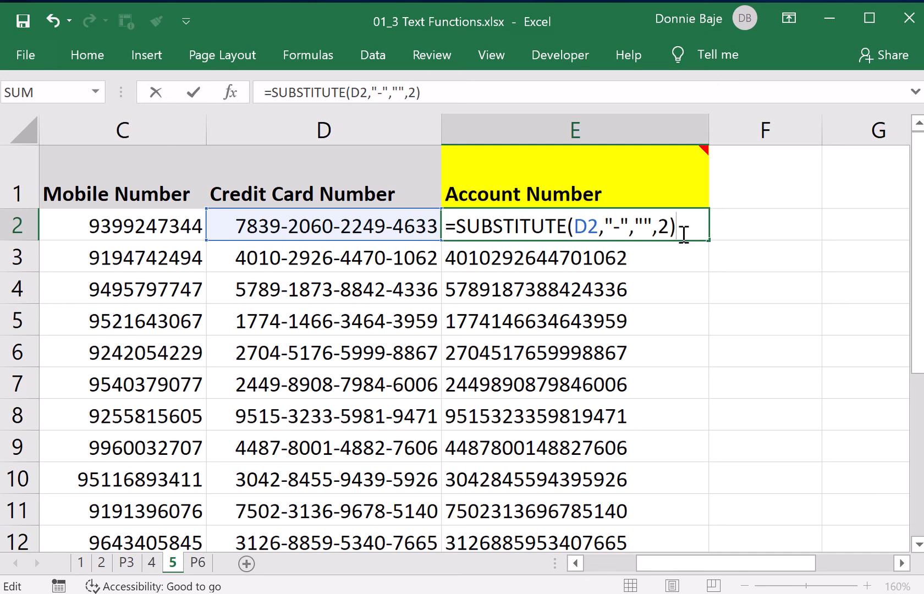
pyautogui.press('Return')
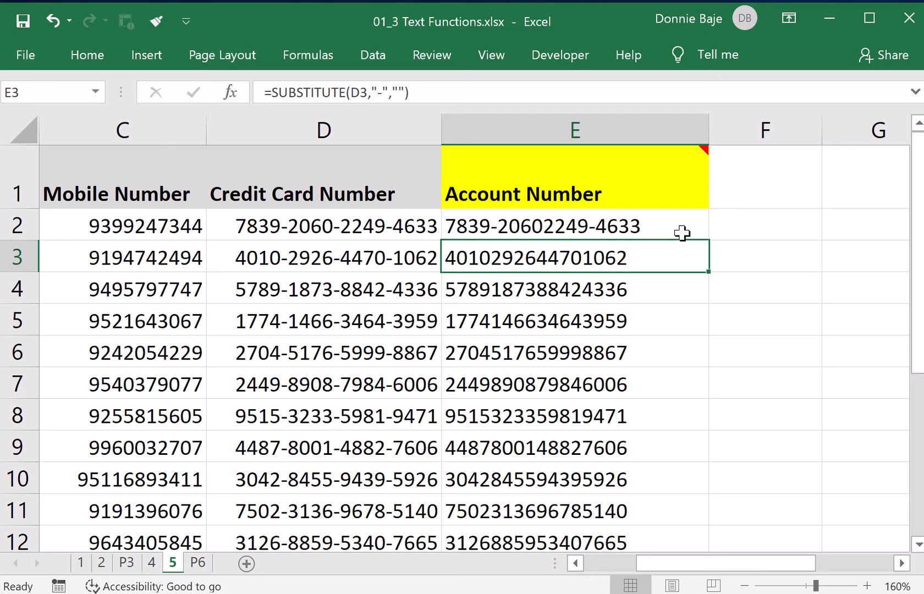
# Change the instance number in E2's formula to 3, giving =SUBSTITUTE(D2,"-","",3), to try removing only the third hyphen.
pyautogui.doubleClick(681, 231)
pyautogui.moveTo(663, 225); pyautogui.dragTo(689, 232)
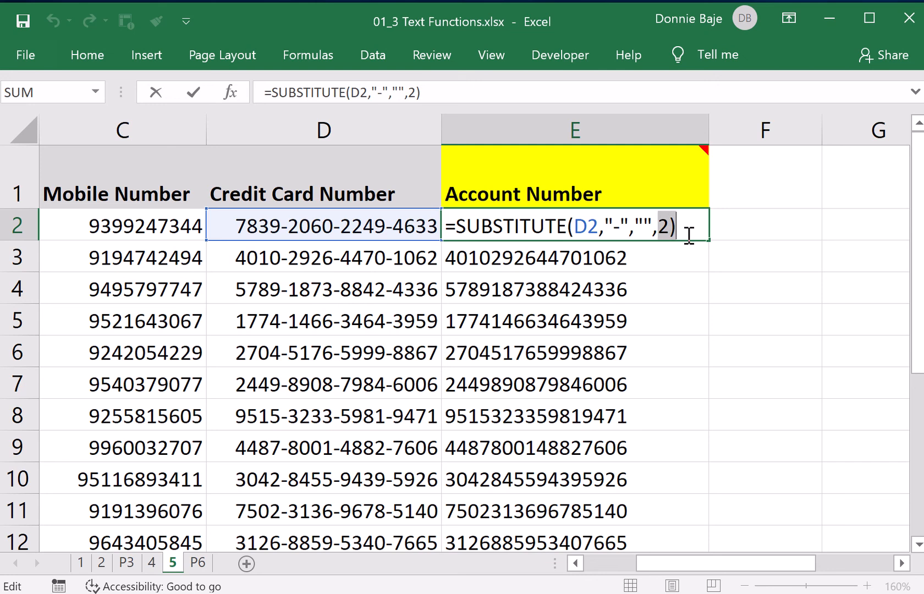
pyautogui.write('3')
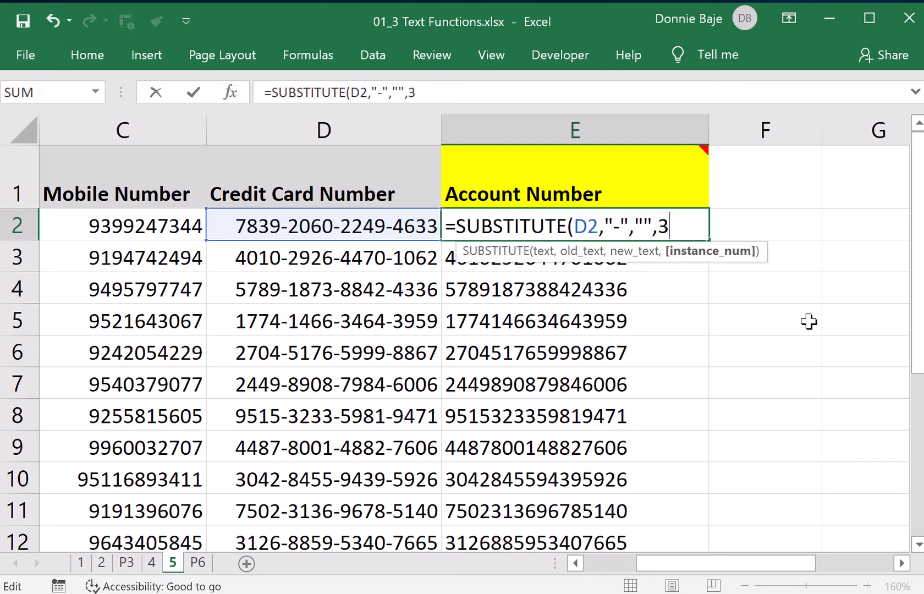
pyautogui.write(')')
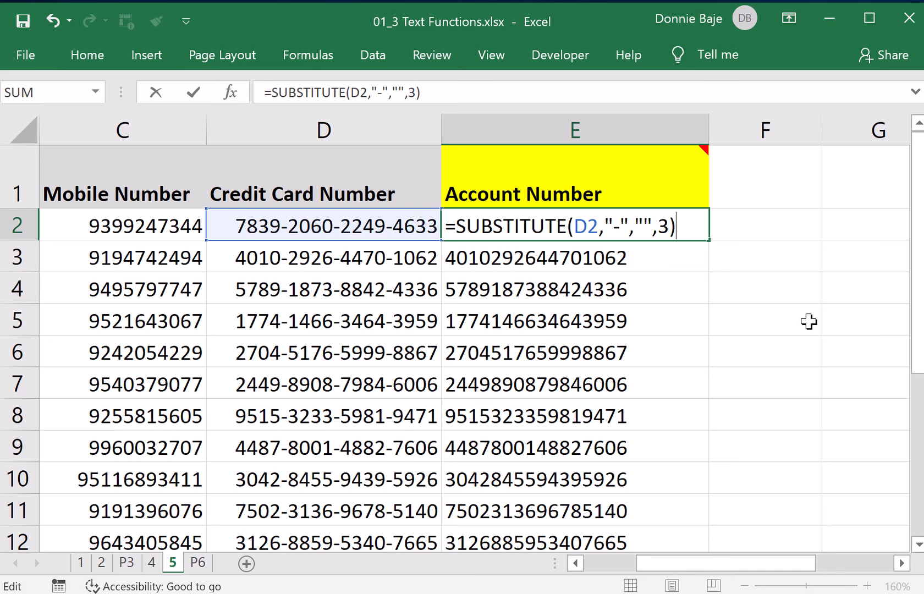
pyautogui.press('Return')
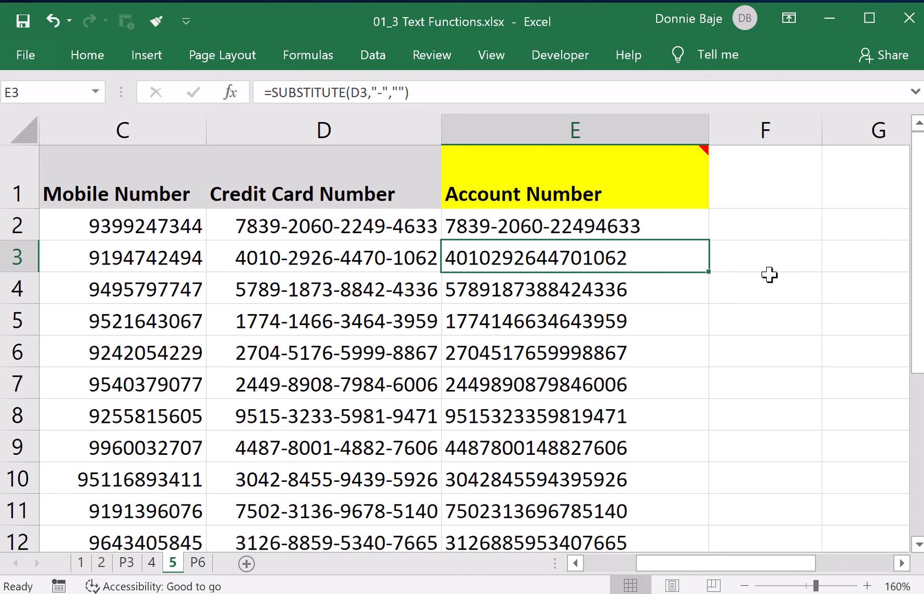
# Remove the instance number argument from E2's formula, restoring =SUBSTITUTE(D2,"-","").
pyautogui.doubleClick(697, 225)
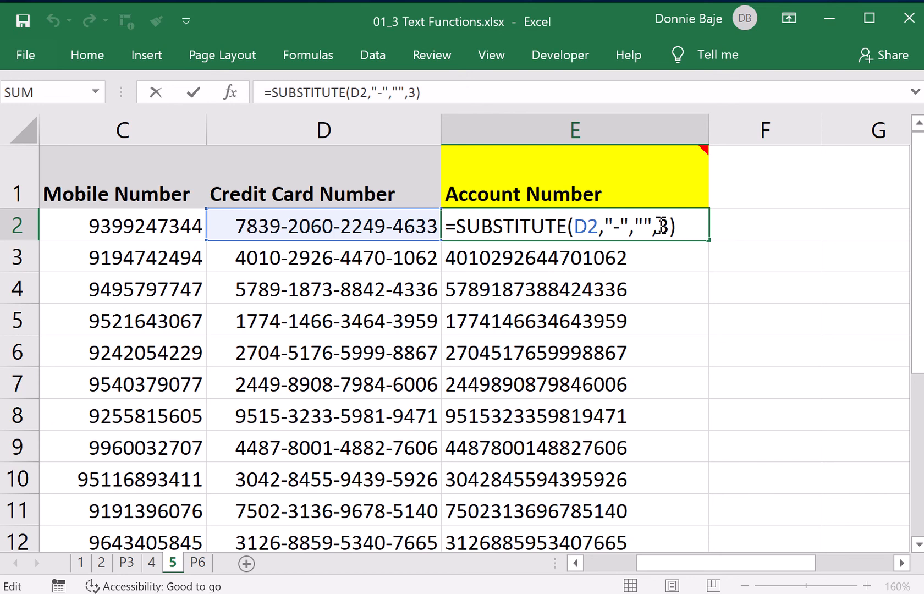
pyautogui.moveTo(658, 226); pyautogui.dragTo(714, 225)
pyautogui.press('BackSpace')
pyautogui.press('BackSpace')
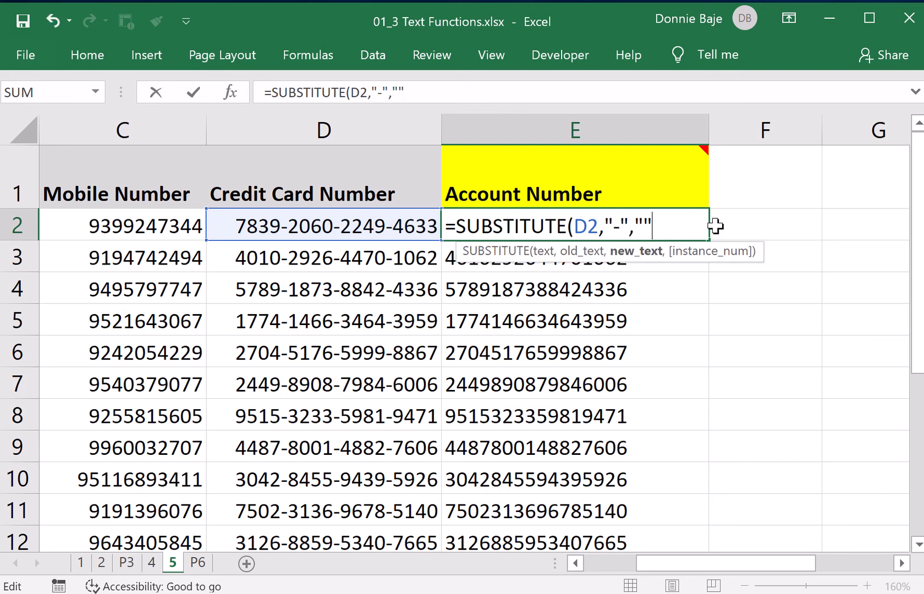
pyautogui.write(')')
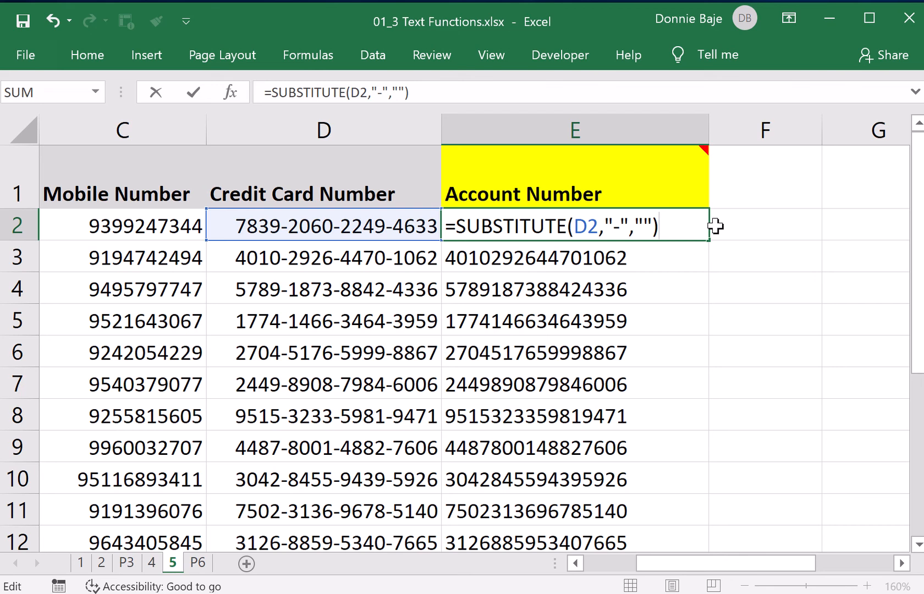
pyautogui.press('Return')
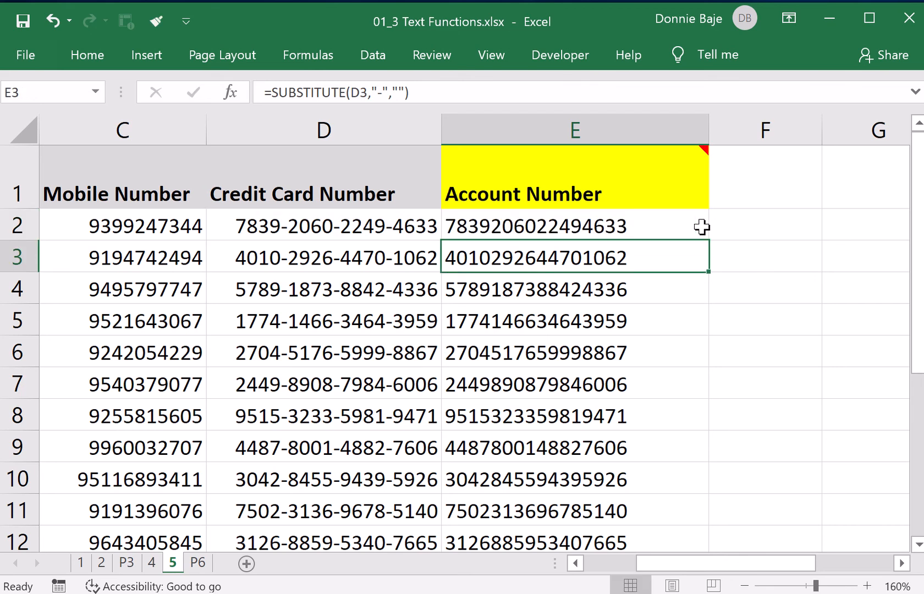
# Fill E2's formula down the Account Number column and review the formula in E2.
pyautogui.click(702, 226)
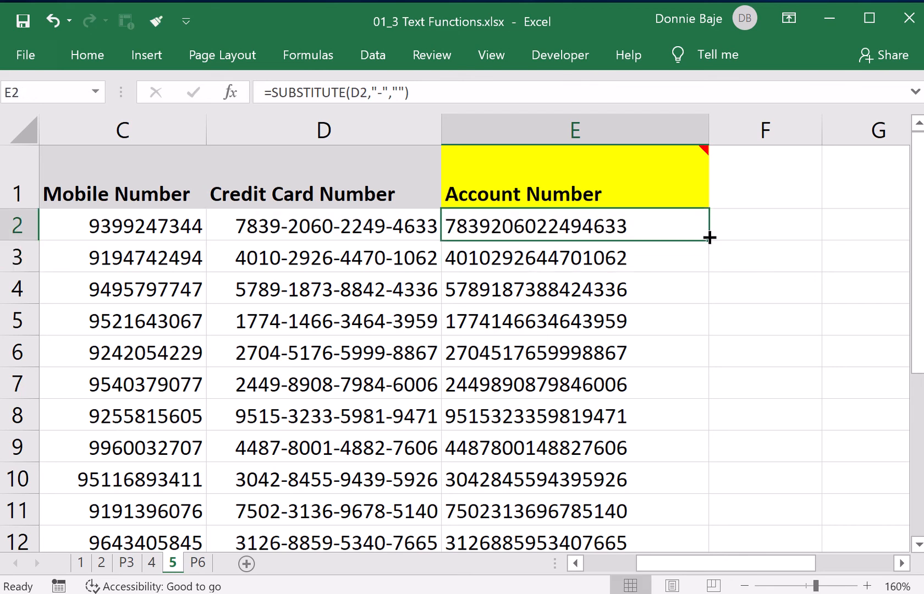
pyautogui.doubleClick(709, 240)
pyautogui.doubleClick(692, 223)
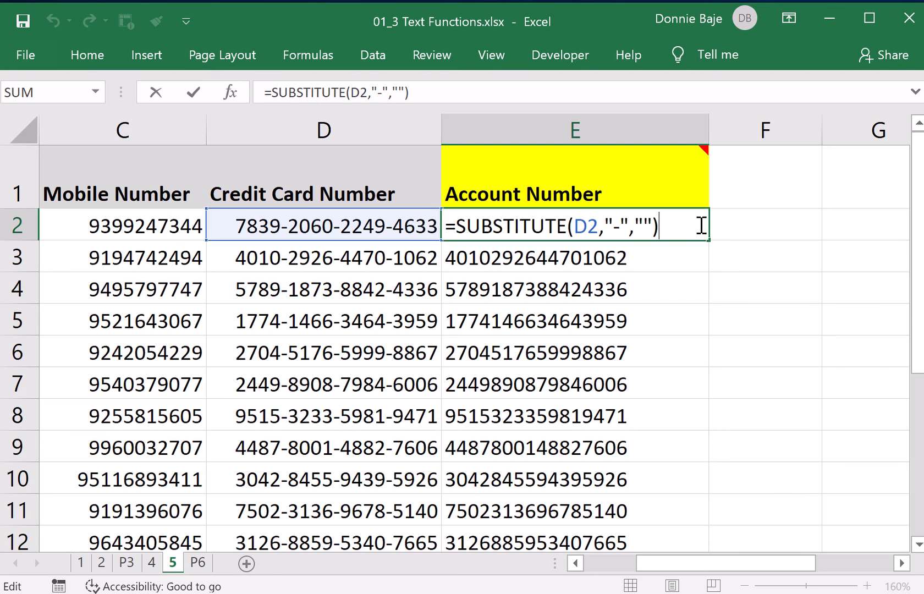
pyautogui.press('Return')
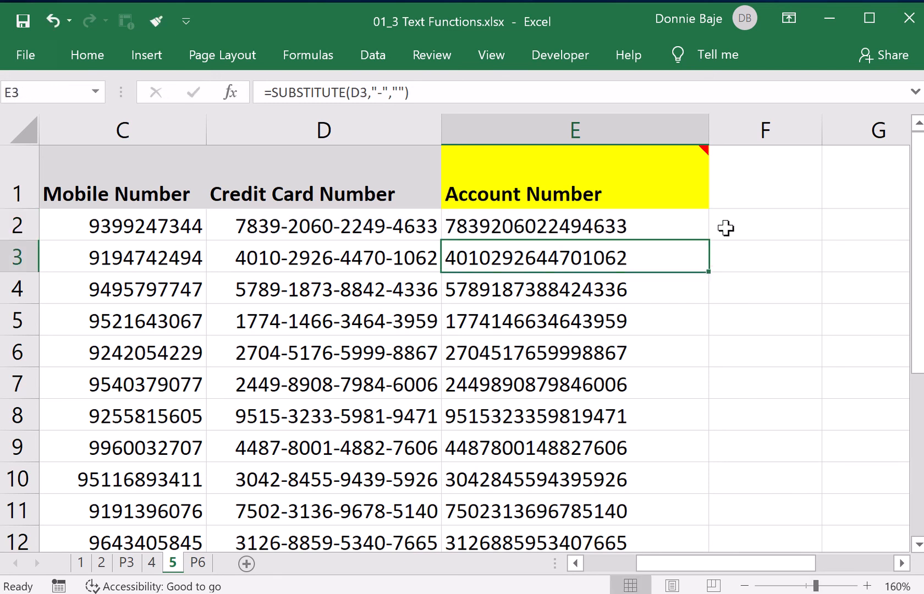